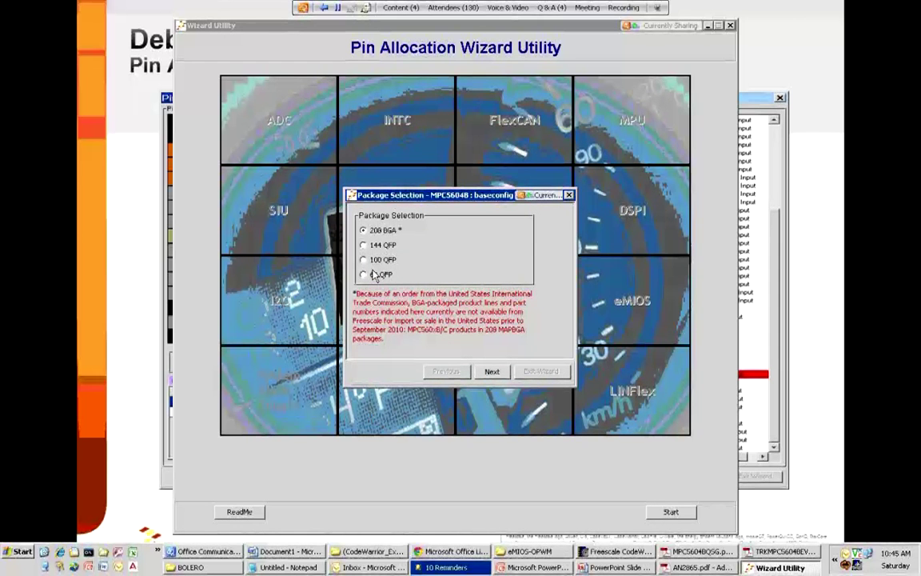
Step: Choose the 144 QFP package and allocate ADC_0 ANP 0 to ANP 4 as inputs on PB4, PB5, PB6, PB7 and PD0
key(Down)
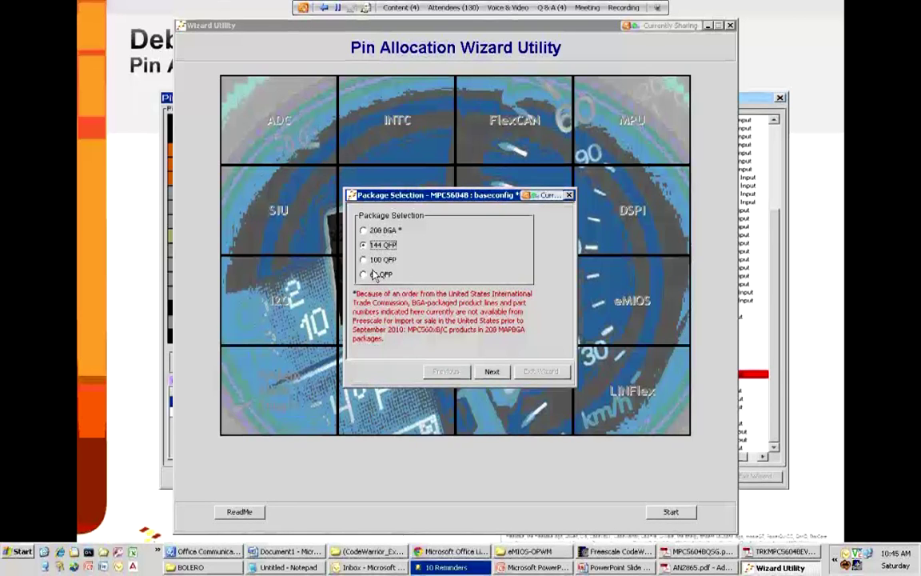
key(Return)
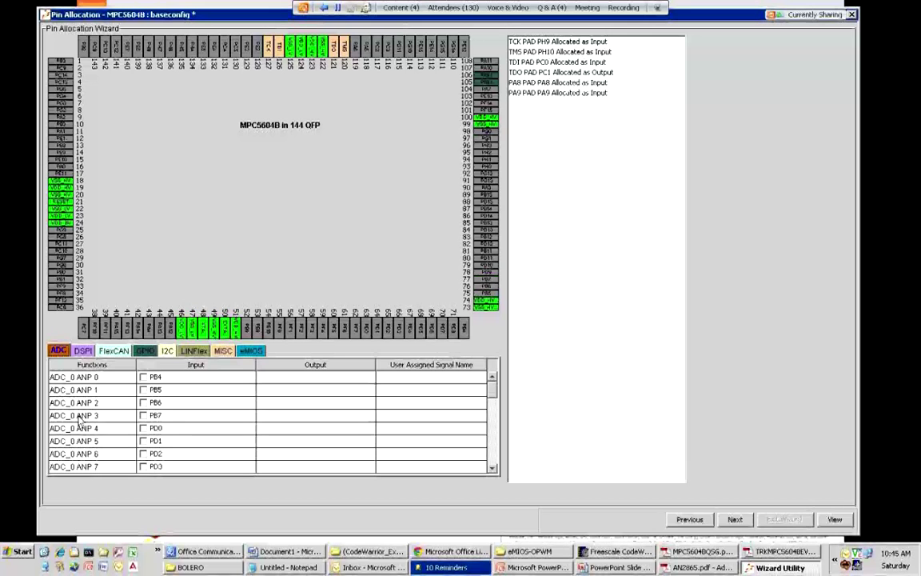
click(142, 377)
click(142, 390)
click(142, 403)
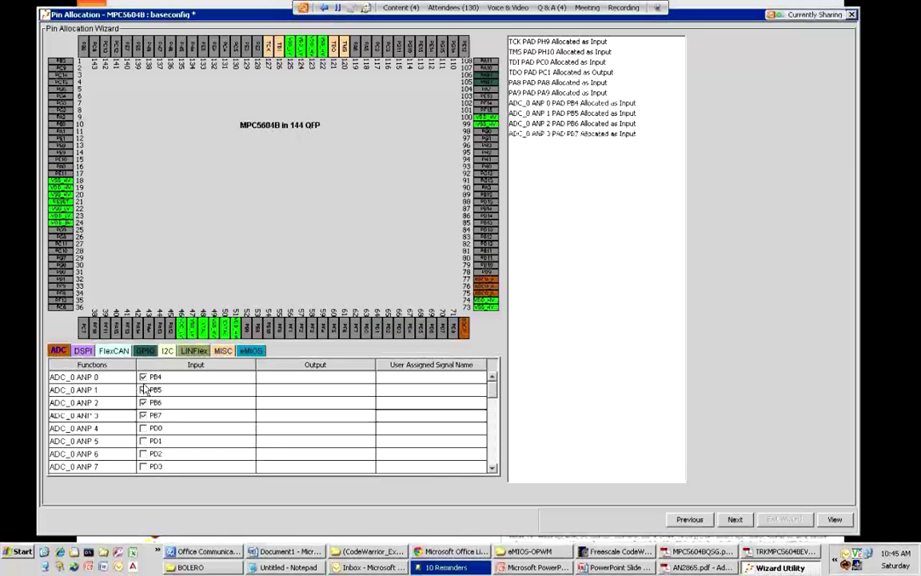
click(143, 416)
click(142, 428)
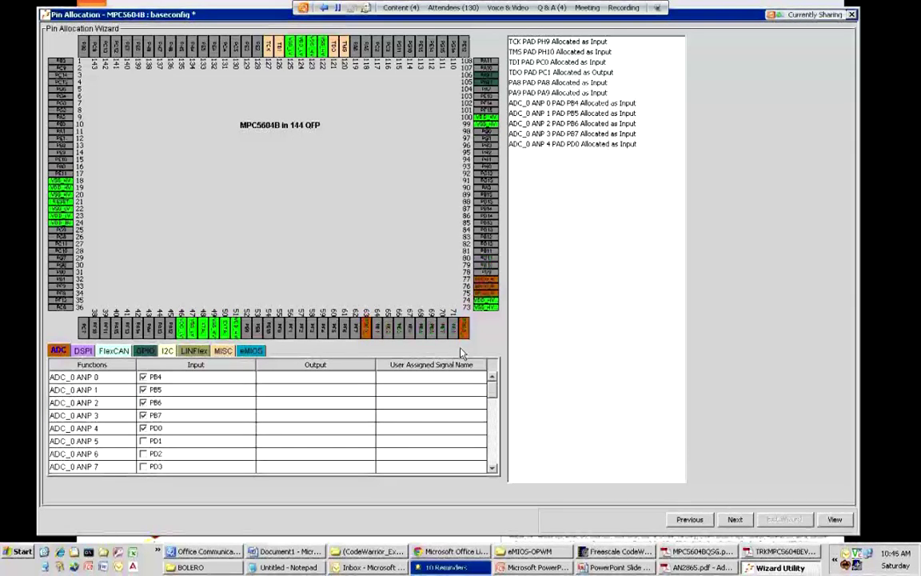
Step: Assign the signal name ADC_MOTOR_DC1 to the ADC_0 ANP 0 function
click(336, 381)
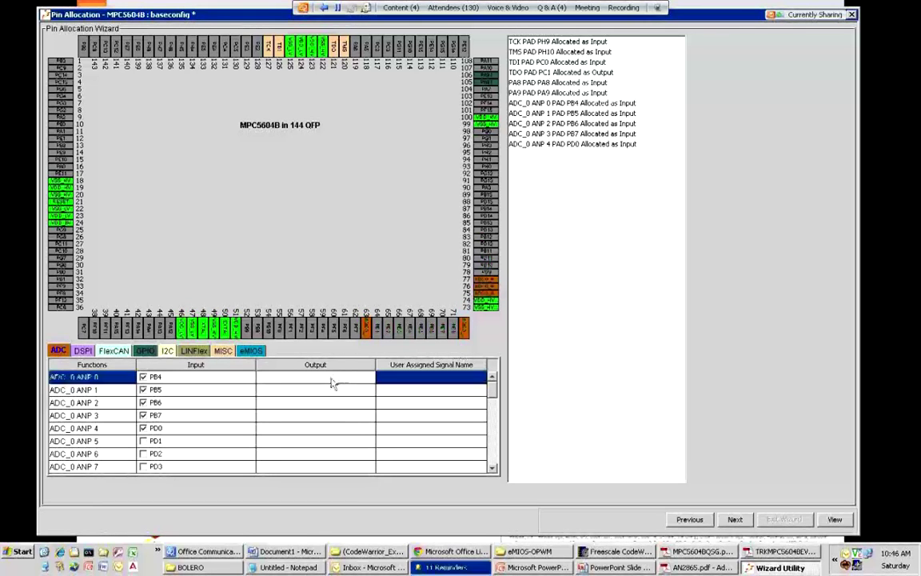
click(413, 381)
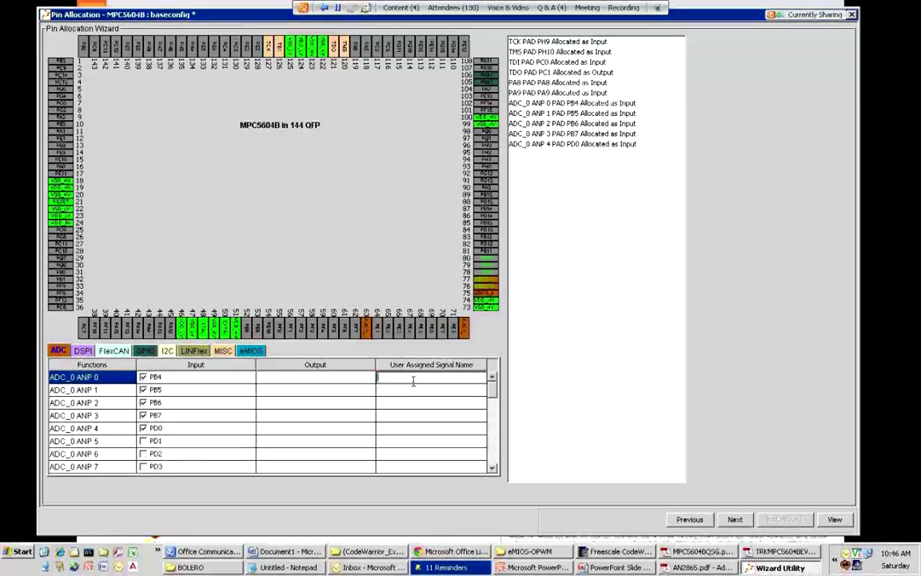
text(ADC)
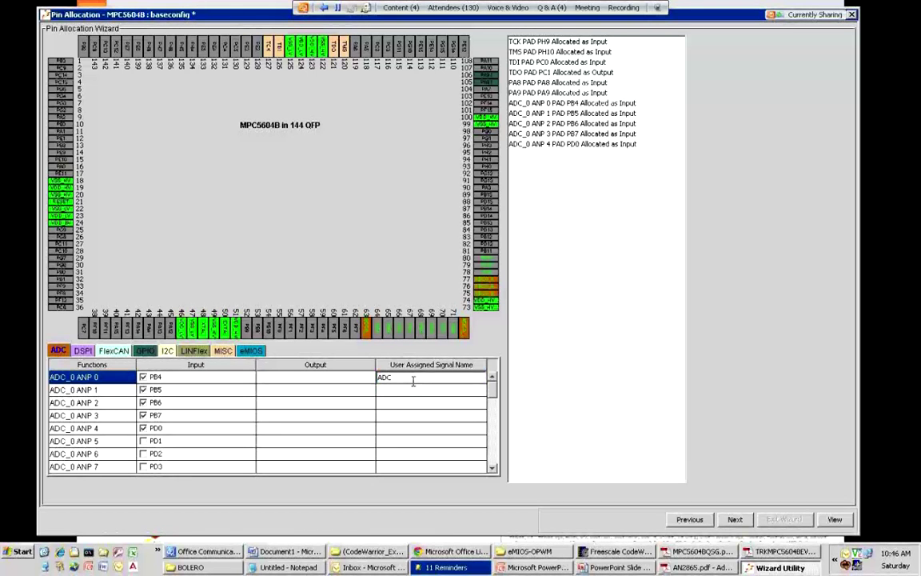
text(_MOTOR)
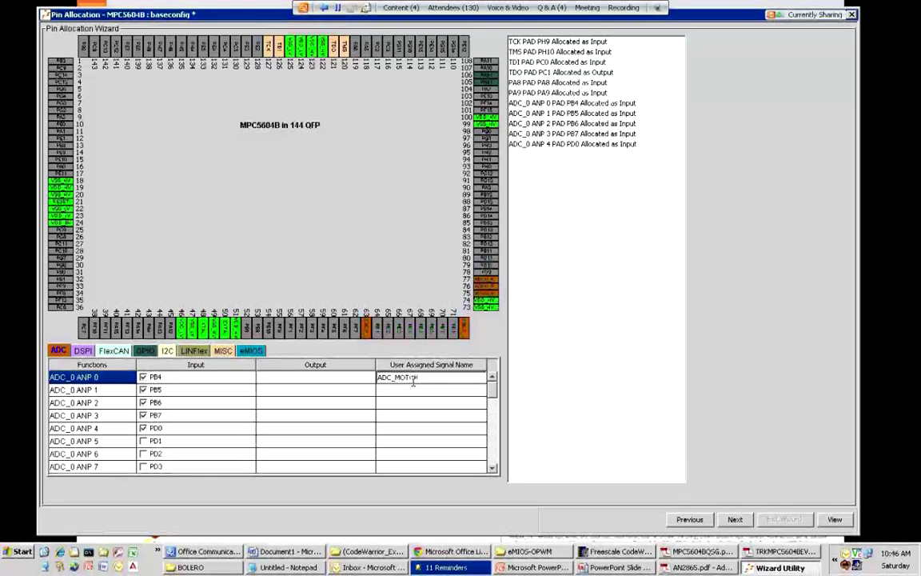
text(_DC)
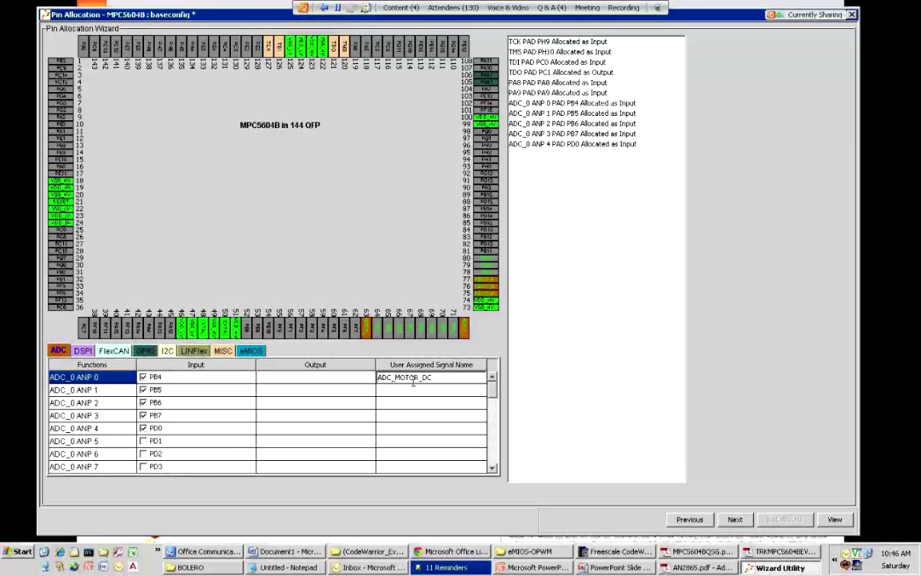
text(1)
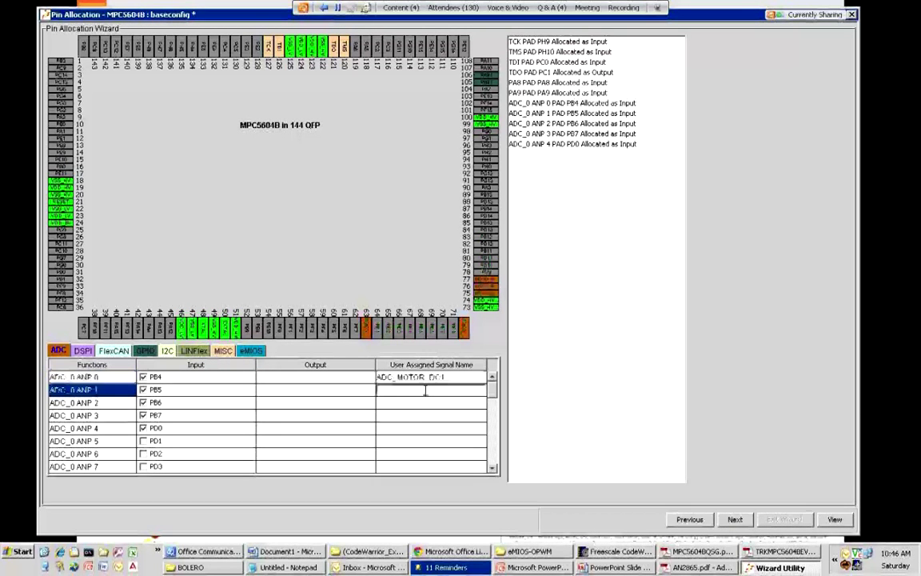
Step: Assign the signal name ADC_MOTOR_DC2 to the ADC_0 ANP 1 function
click(426, 391)
text(ADC_)
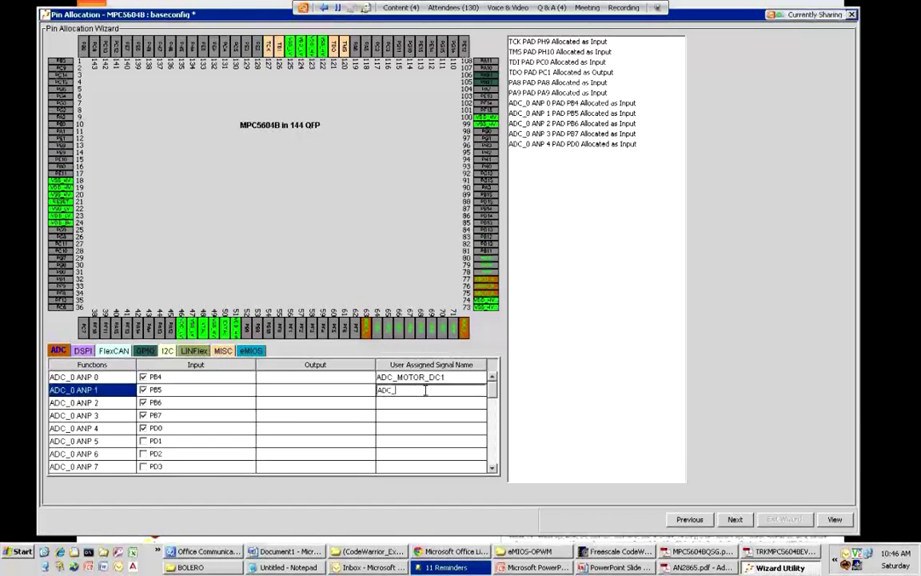
text(MOTOR_DC)
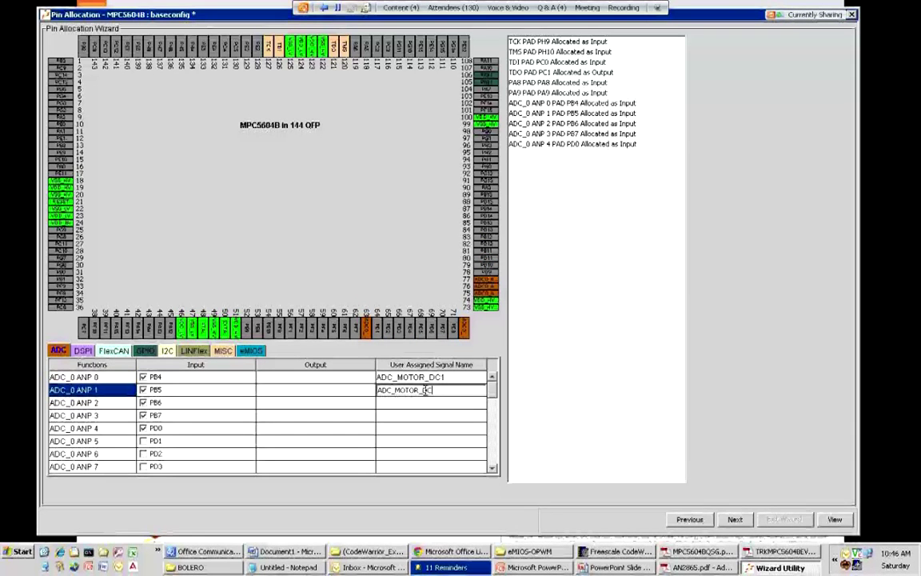
text(2)
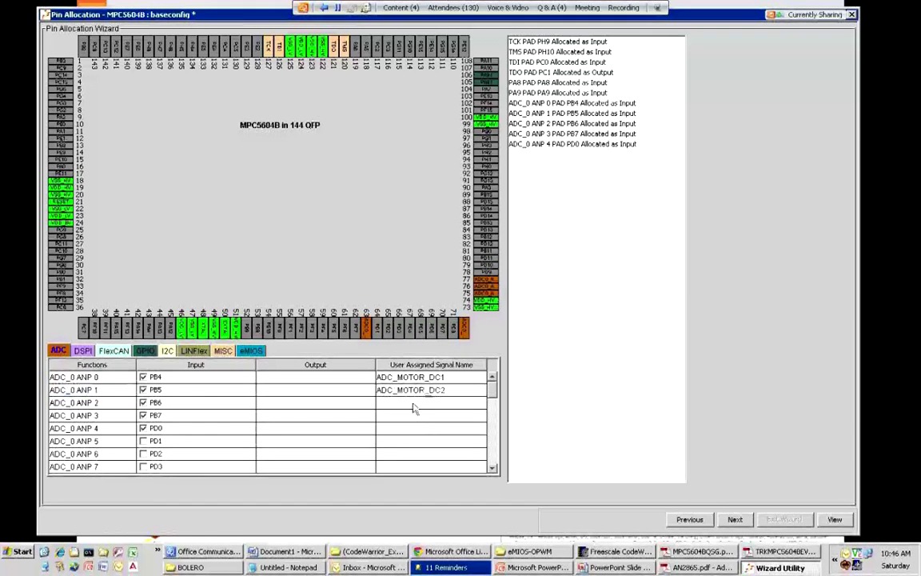
Step: Assign the signal name ADC_HALL_SENSOR to the ADC_0 ANP 2 function
double_click(408, 403)
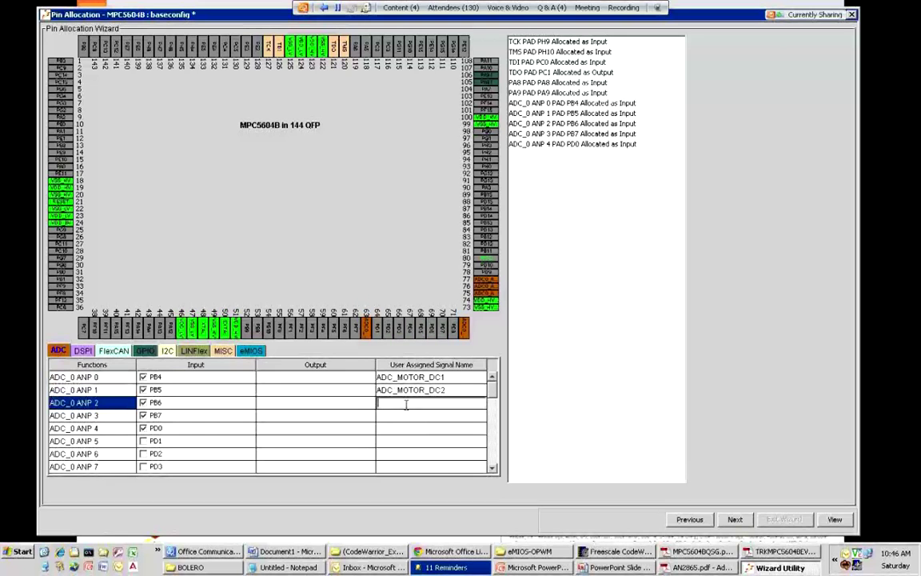
text(ADC)
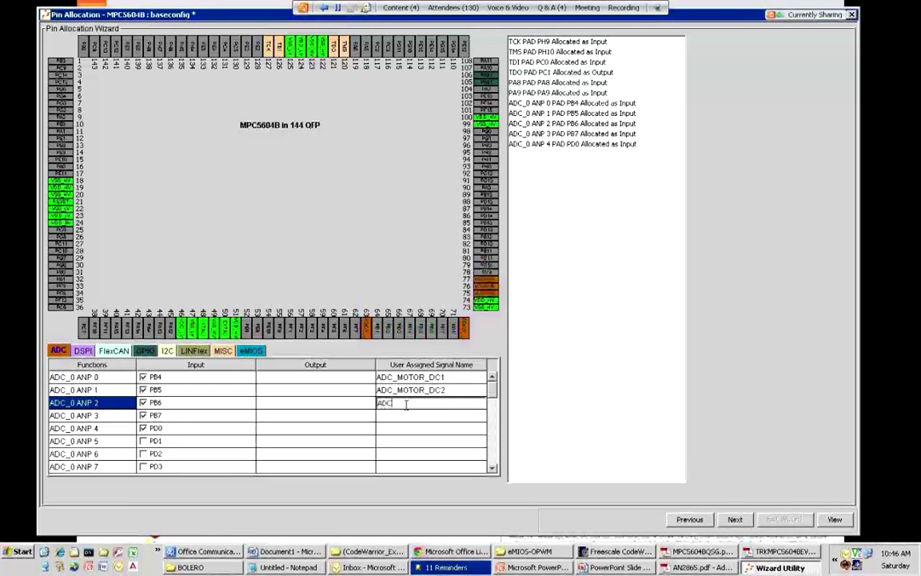
text(_HALL_SENS)
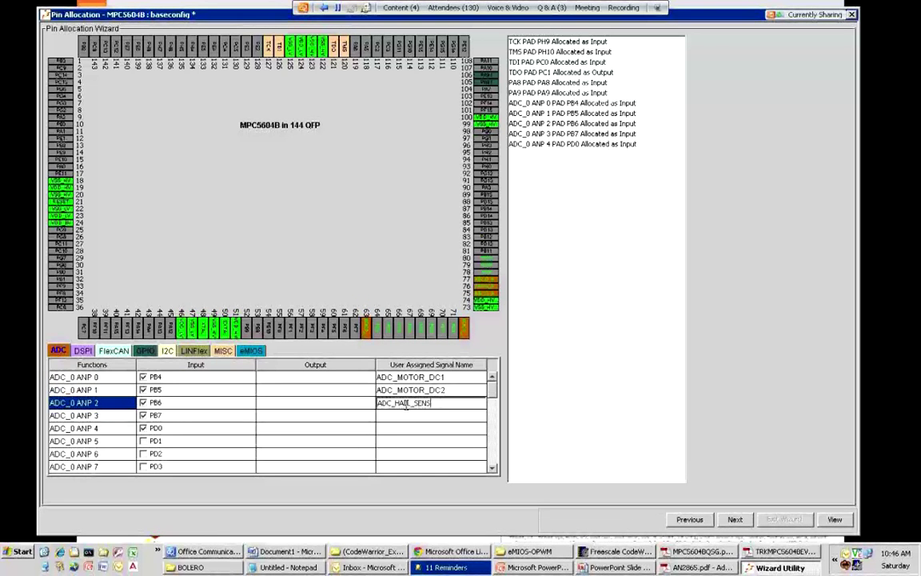
text(OR)
key(Return)
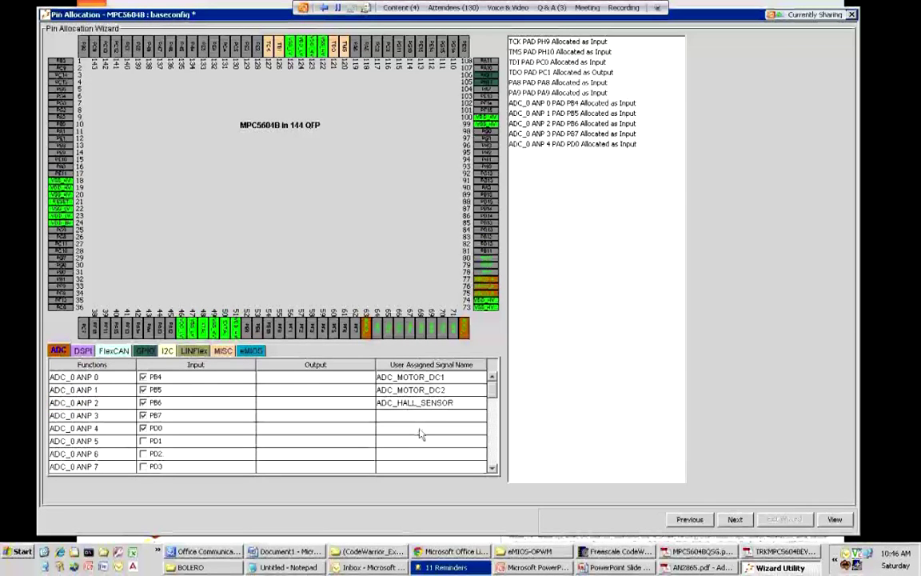
Step: Assign the signal name ADC_RCA_camera to the ADC_0 ANP 3 function
double_click(410, 415)
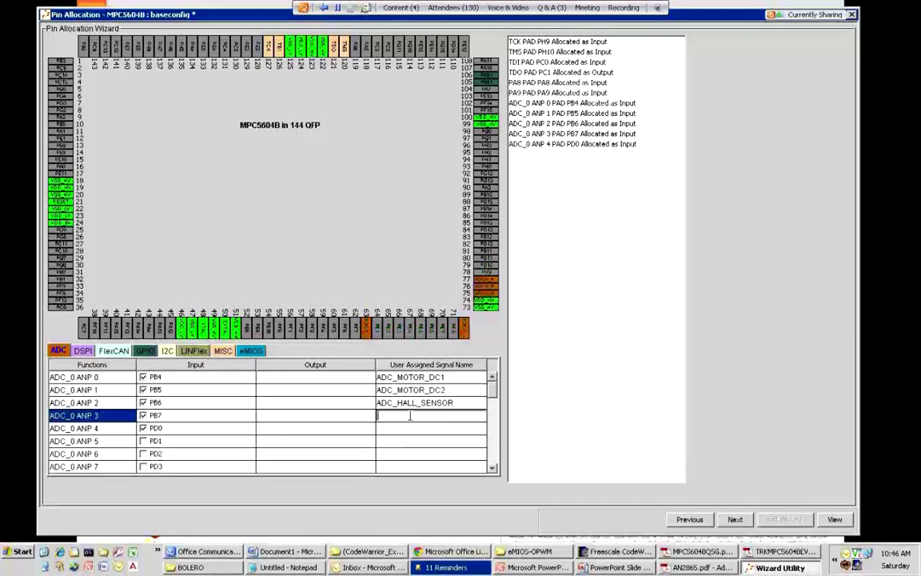
text(ADC_POTENTme)
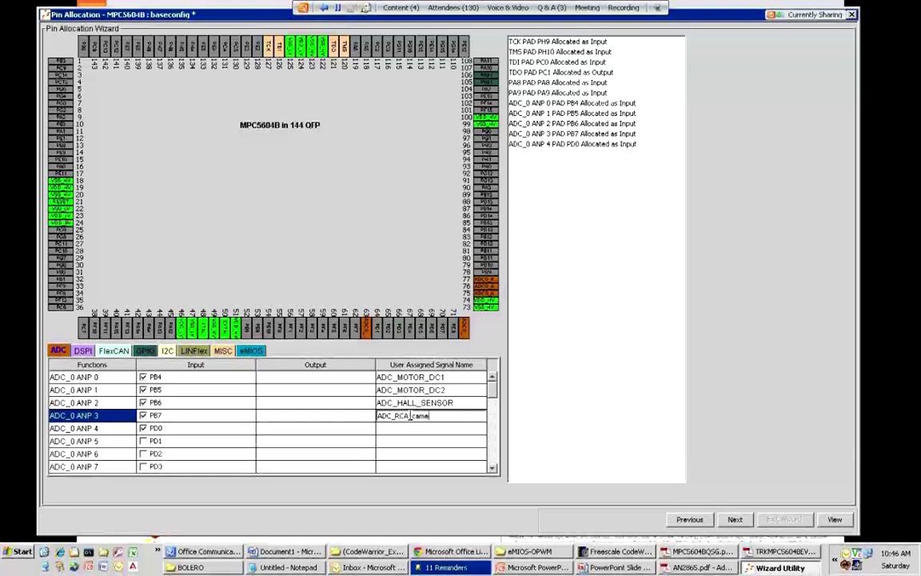
text(ra)
key(Return)
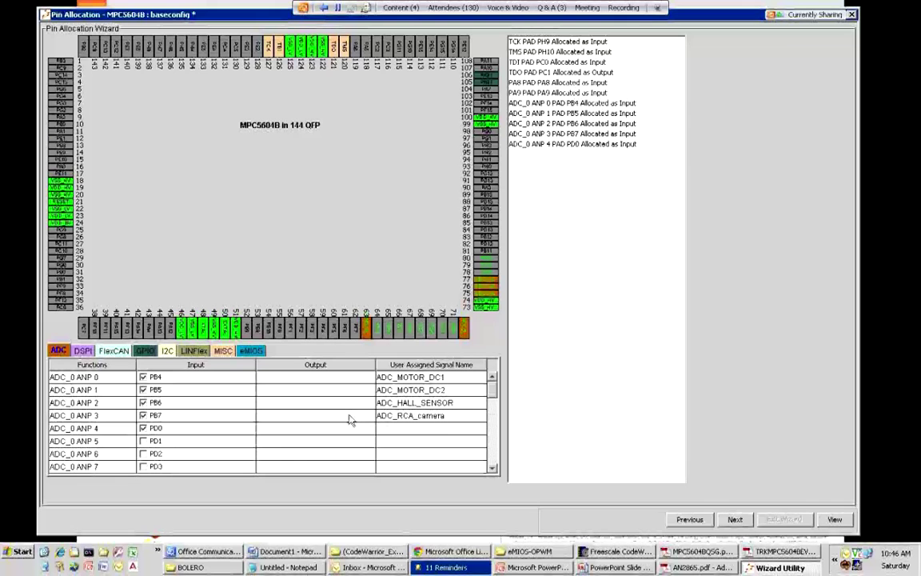
Step: Allocate LINFlex_0 Tx as output on PB2 and LINFlex_0 Rx as input on PB3
click(197, 352)
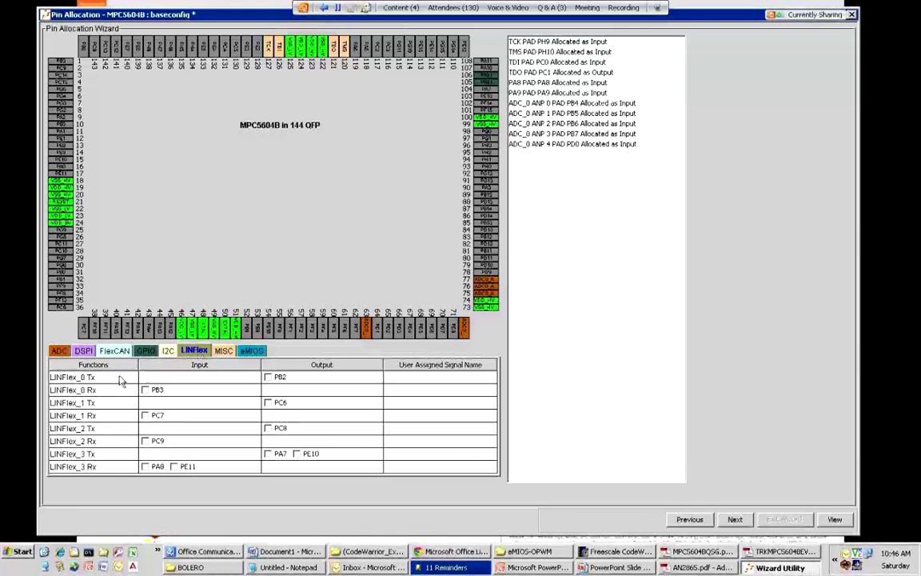
click(268, 377)
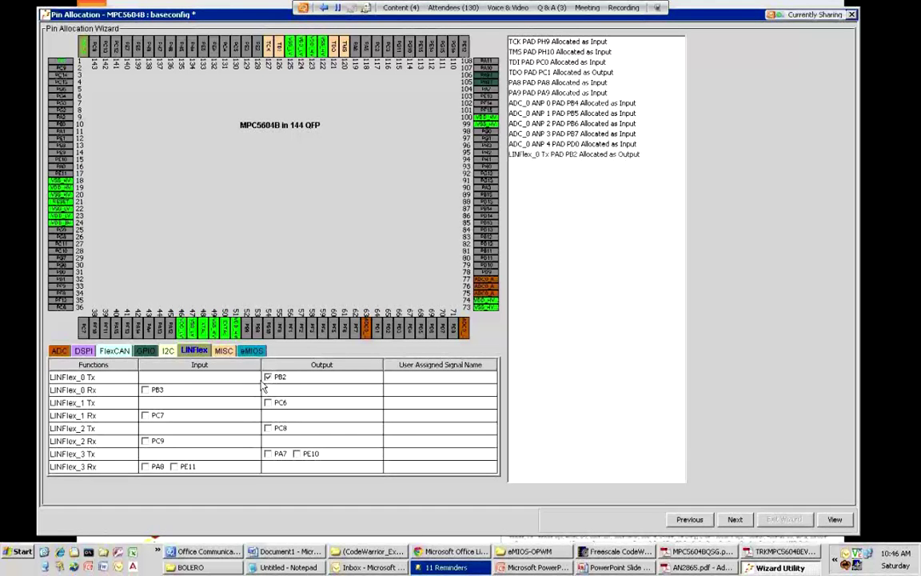
click(145, 390)
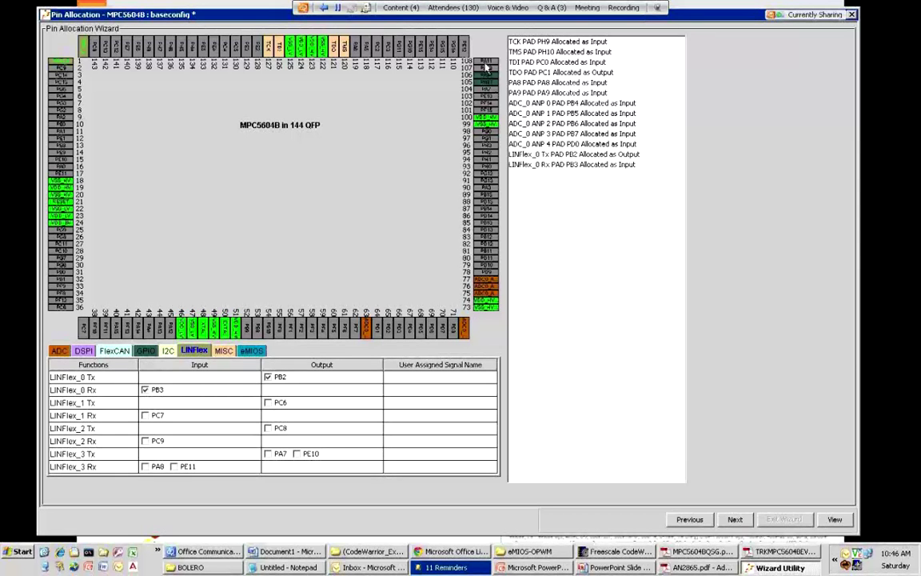
Step: Assign the signal name SERIAL_camera_Tx to the LINFlex_0 Tx function
click(386, 415)
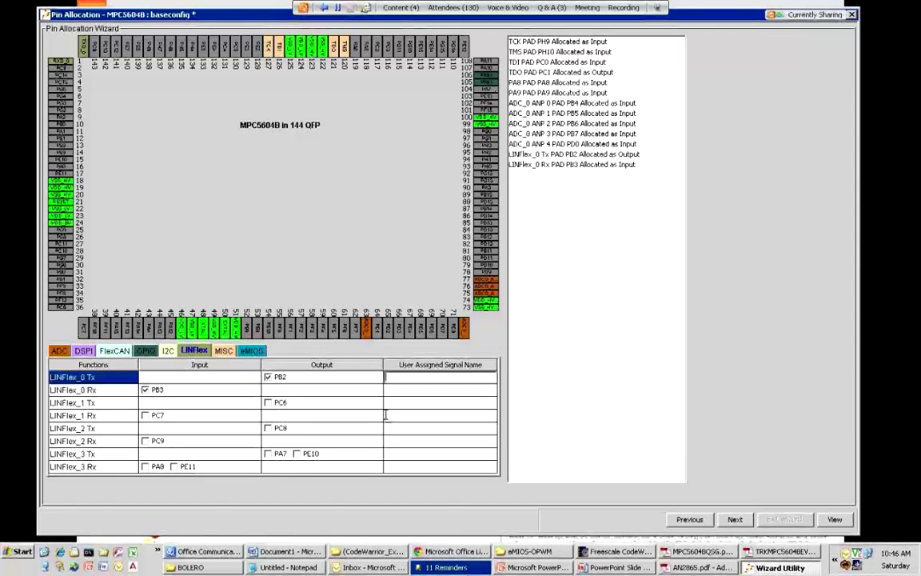
text(SERI)
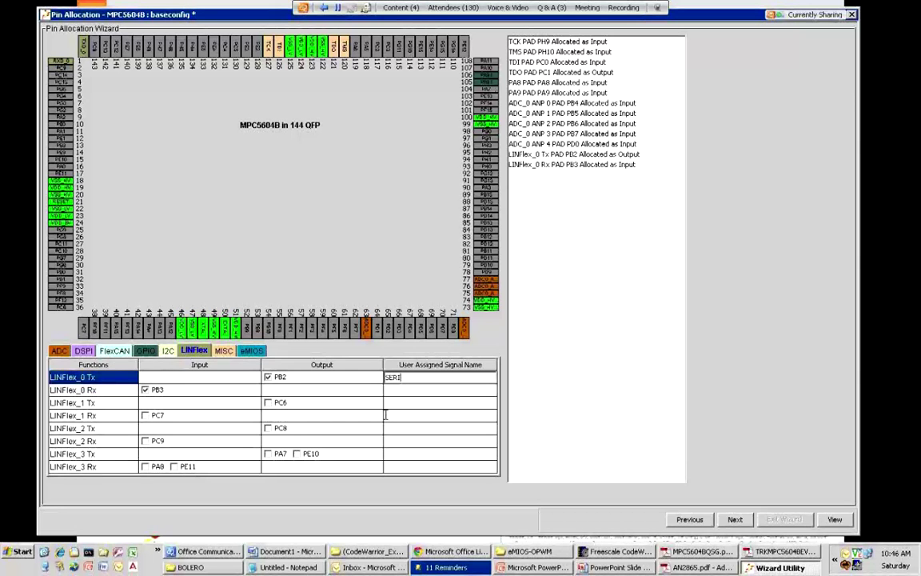
text(AL_)
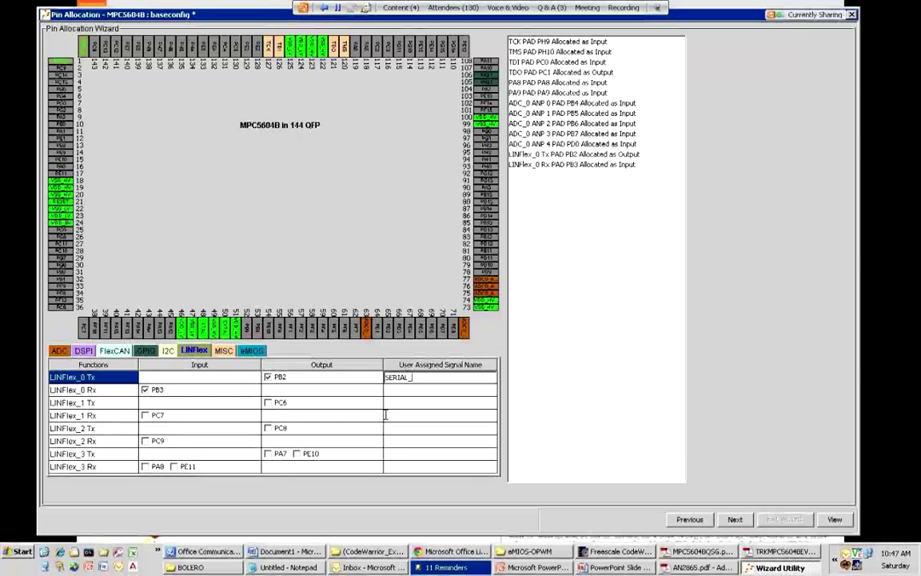
text(camera)
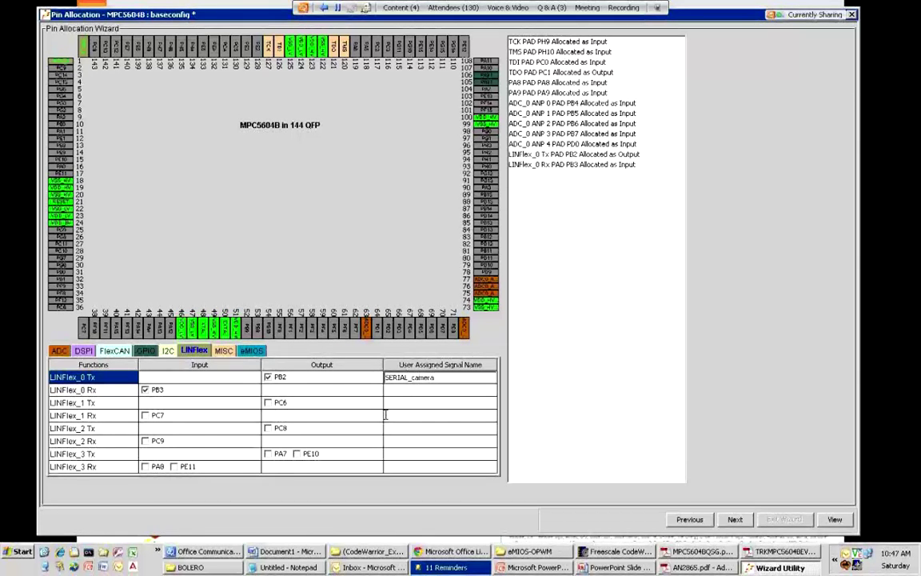
text(_Tx)
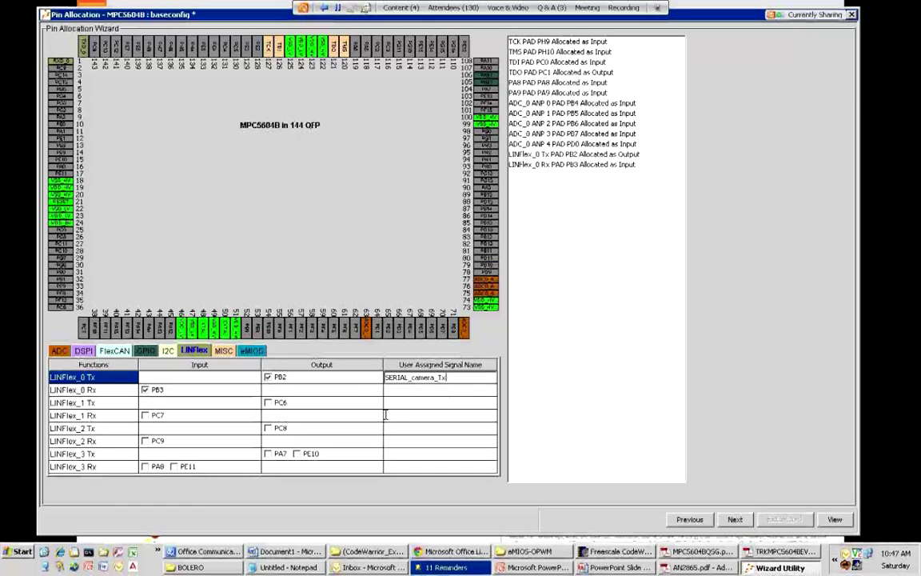
Step: Assign the signal name SERIAL_camera_Rx to the LINFlex_0 Rx function
click(447, 391)
text(SERI)
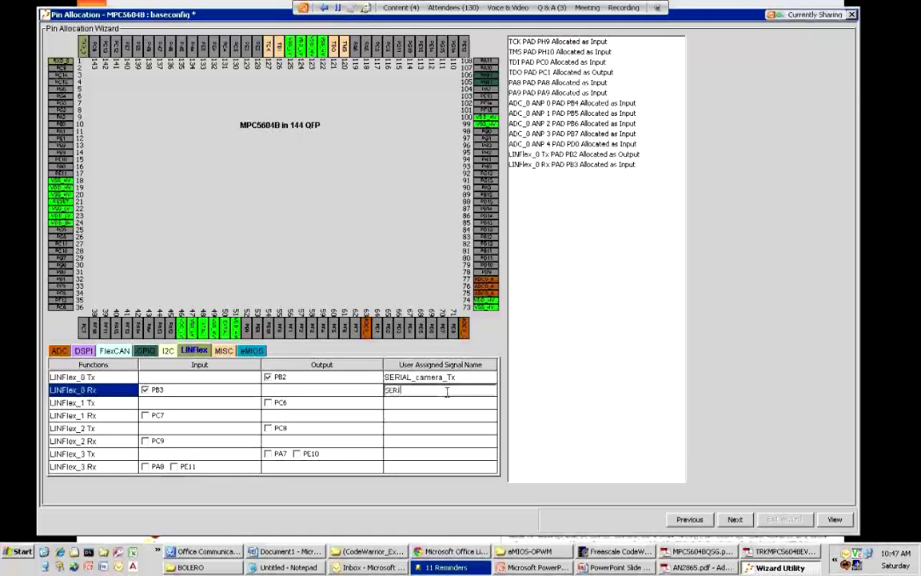
text(AL_camera_Rx)
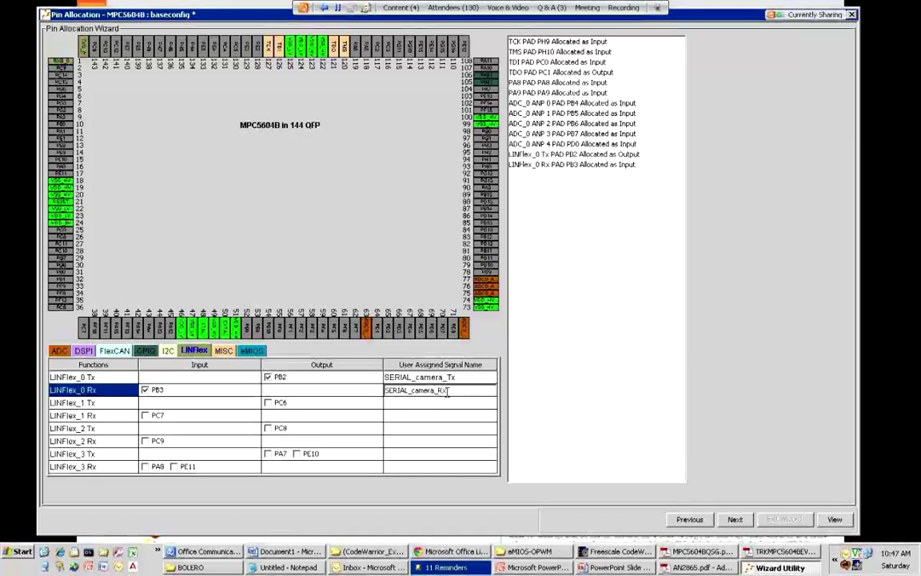
key(Return)
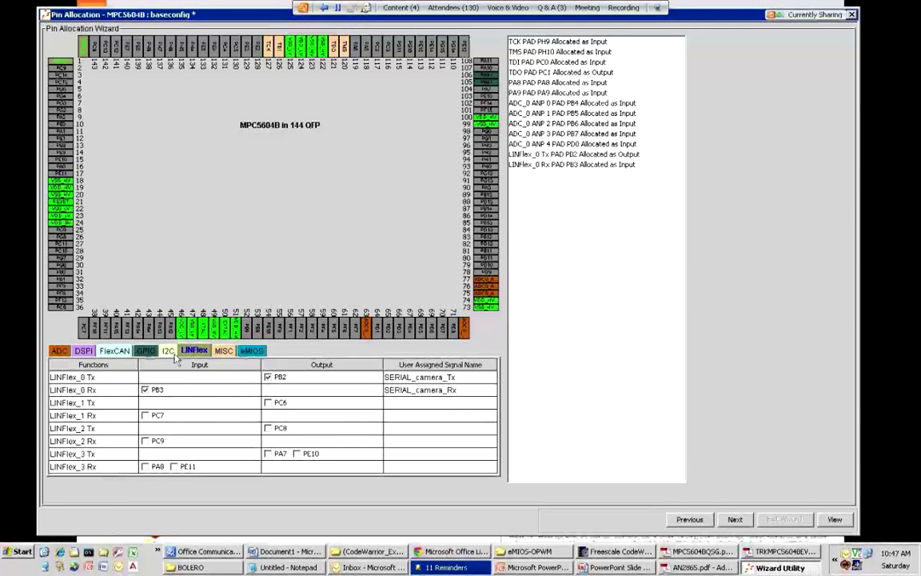
Step: Set the function of channel eMIOS_0 CH00 to the lowercase "Output pulse width and Frequency" mode, the second of the two similar entries
click(246, 352)
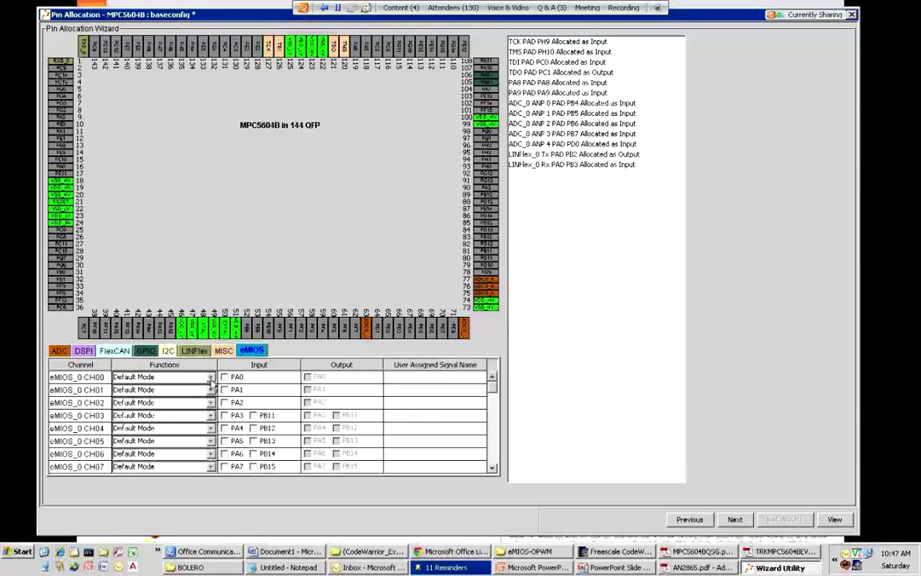
click(210, 377)
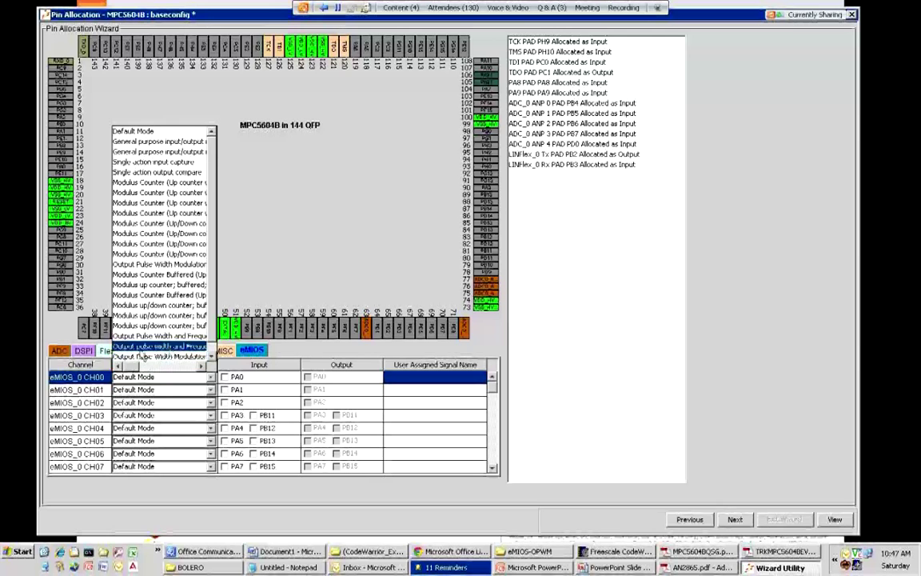
click(140, 346)
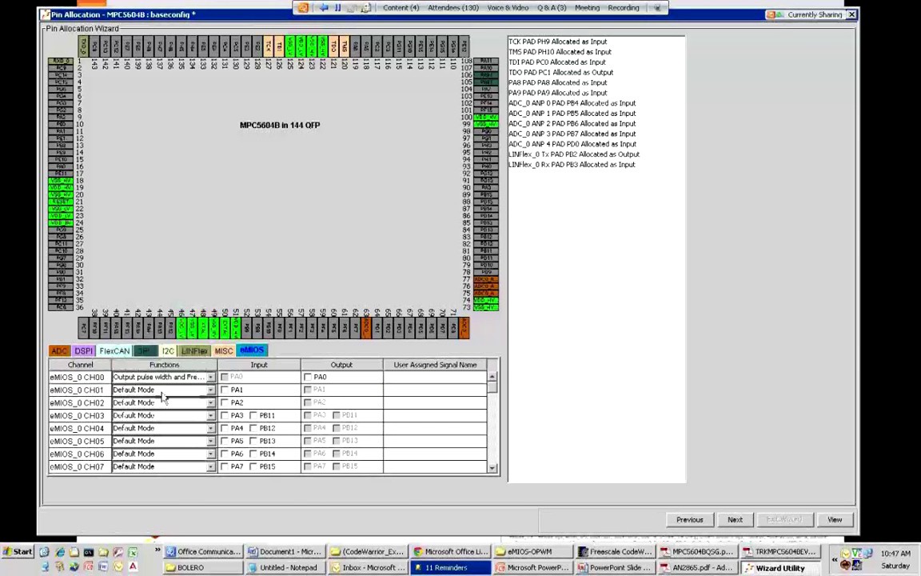
Step: Set eMIOS_0 CH01 to Input period measurement and eMIOS_0 CH02 to the first Output Pulse Width Modulation entry
click(210, 389)
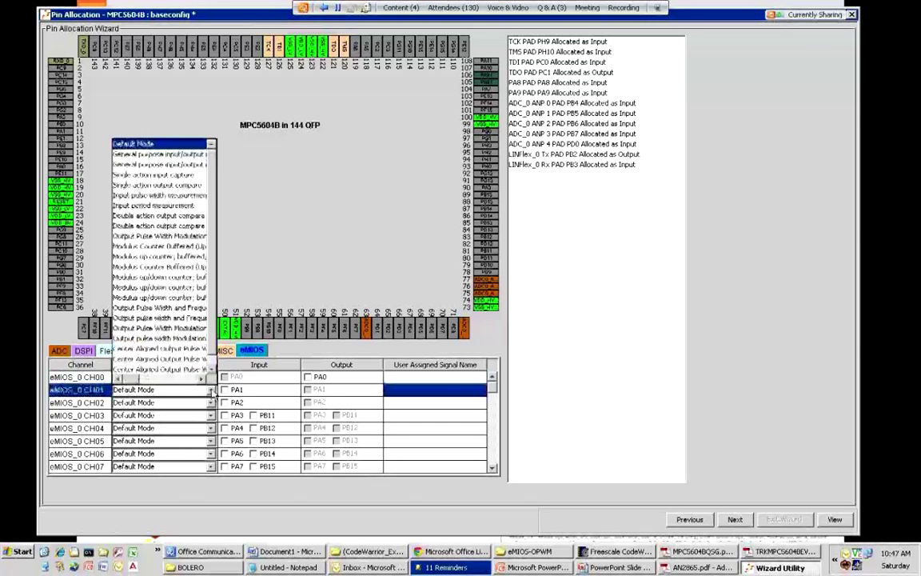
click(158, 207)
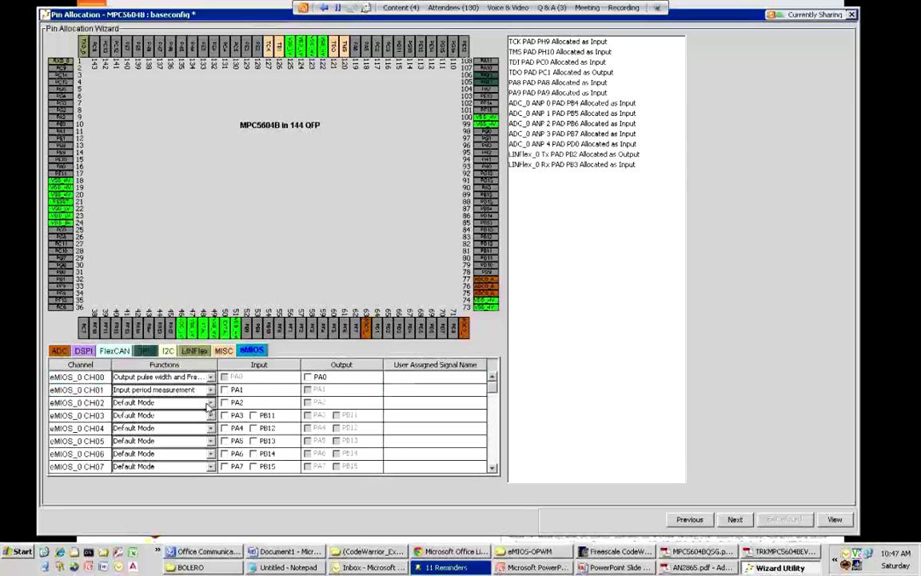
click(211, 404)
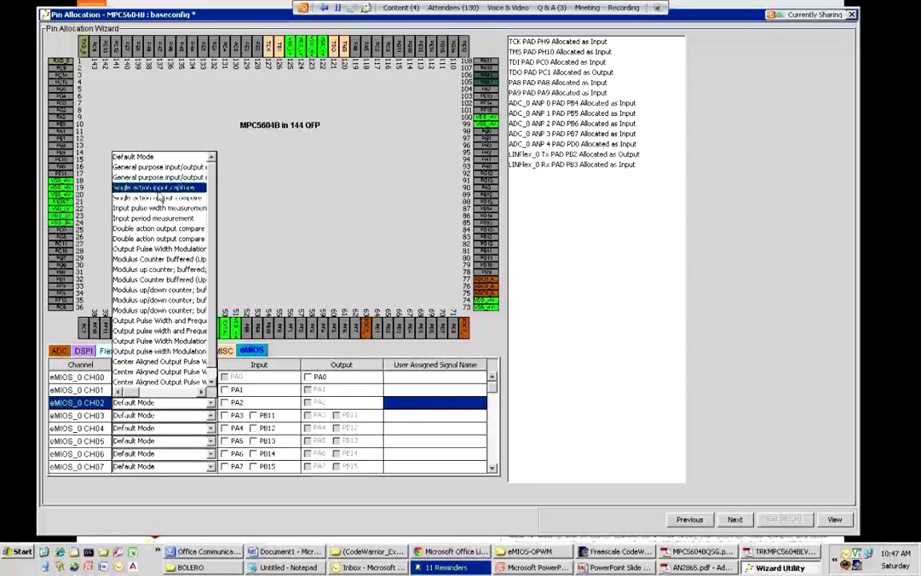
key(Down)
key(Down)
key(Down)
key(Down)
key(Down)
key(Down)
key(Down)
key(Down)
key(Down)
key(Down)
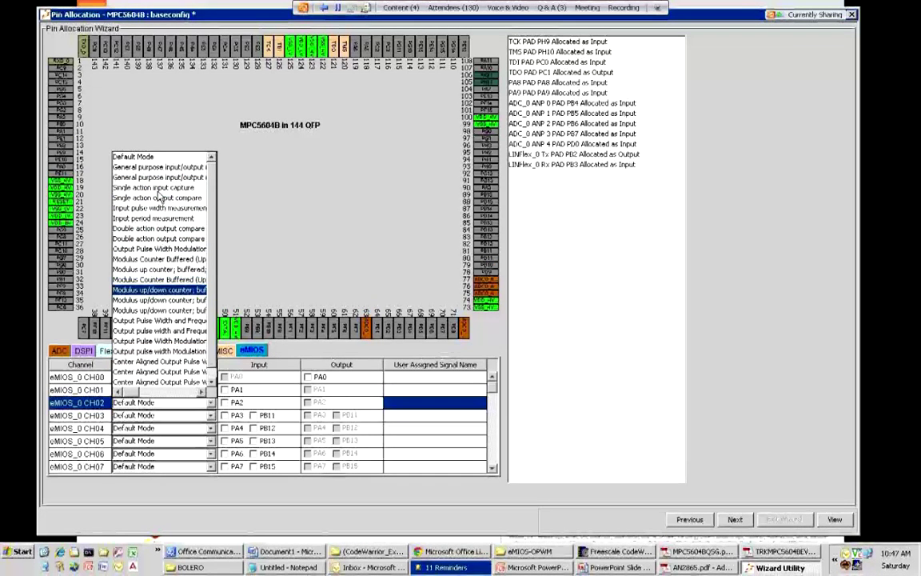
key(Up)
key(Up)
key(Up)
key(Up)
key(Return)
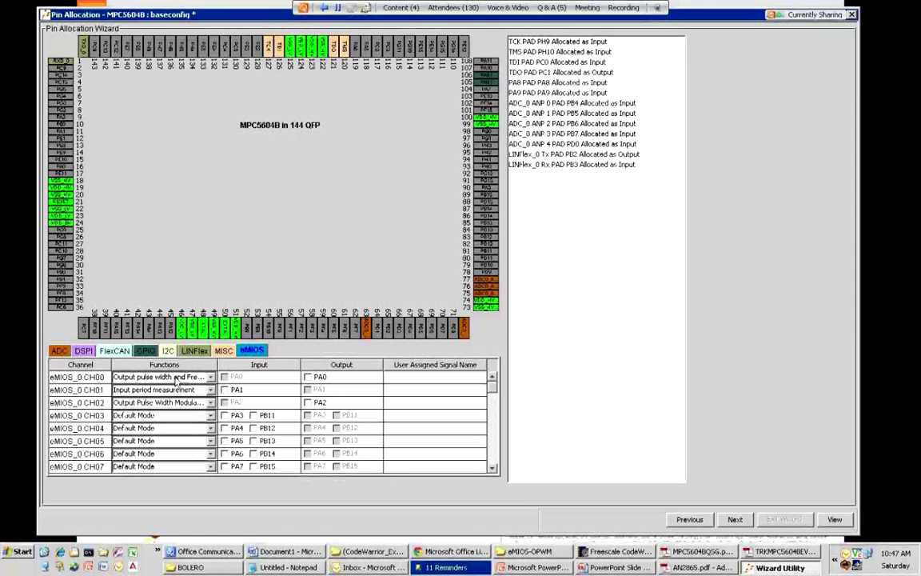
Step: Allocate eMIOS_0 CH00 as output on PA0, CH01 as input on PA1 and CH02 as output on PA2
click(308, 377)
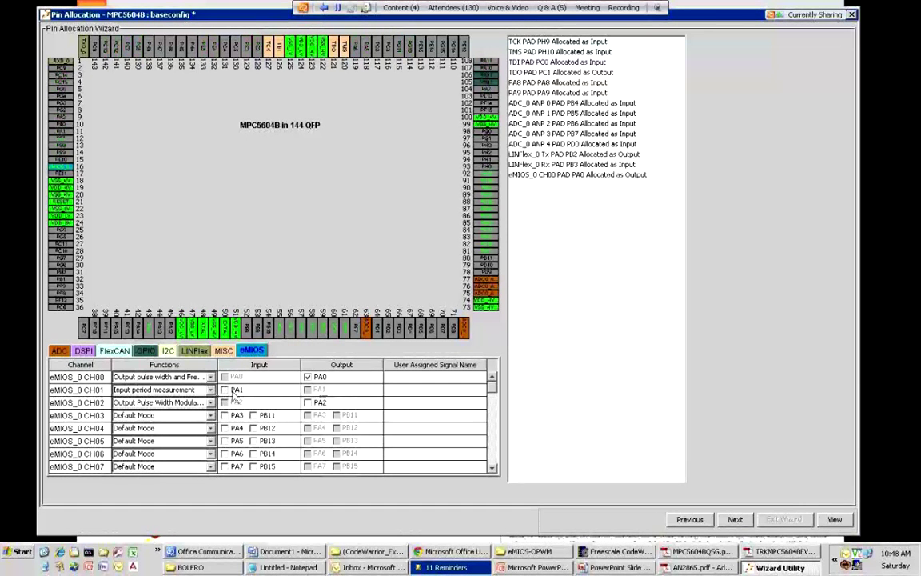
click(226, 390)
click(309, 403)
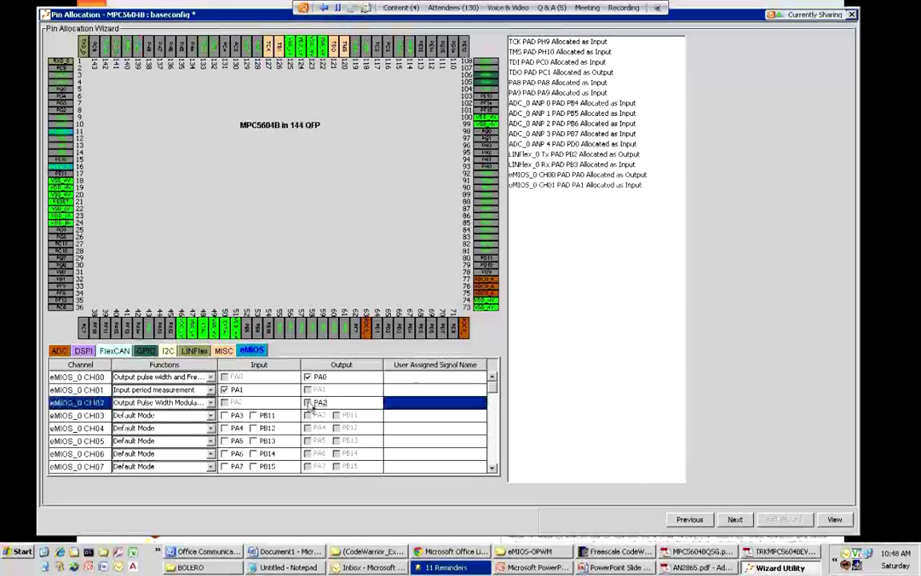
click(309, 403)
Step: Assign the signal name PWM_4_DC_motor to channel eMIOS_0 CH00
click(439, 379)
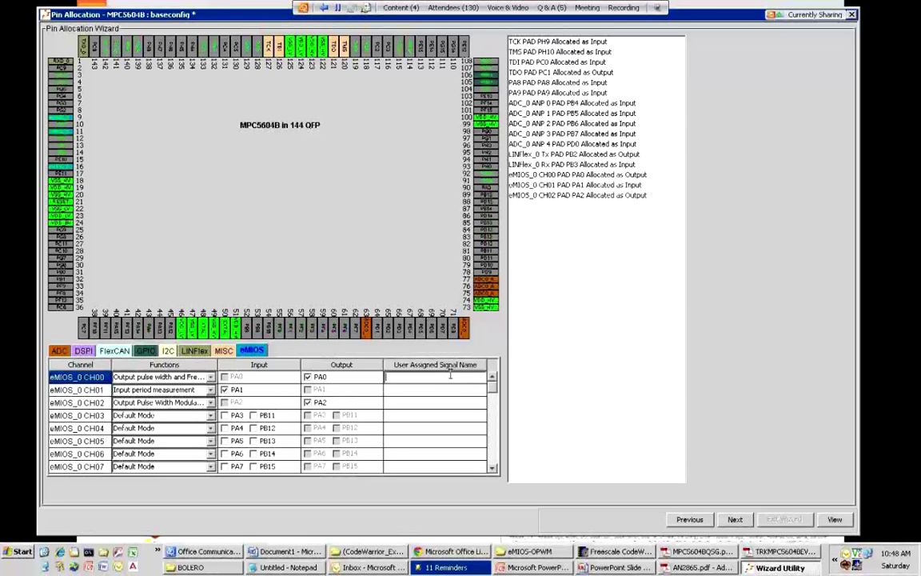
text(PWM )
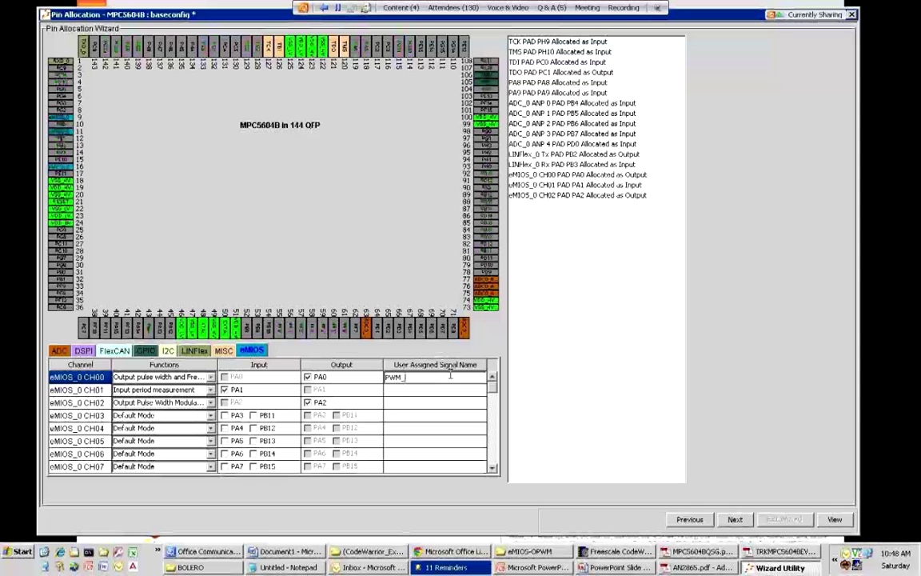
text(4_D)
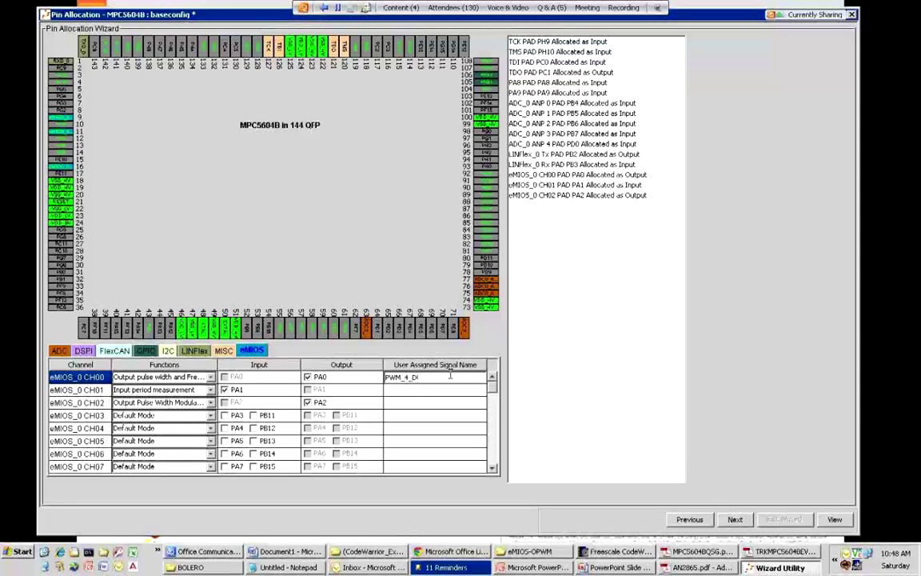
text(C_motor)
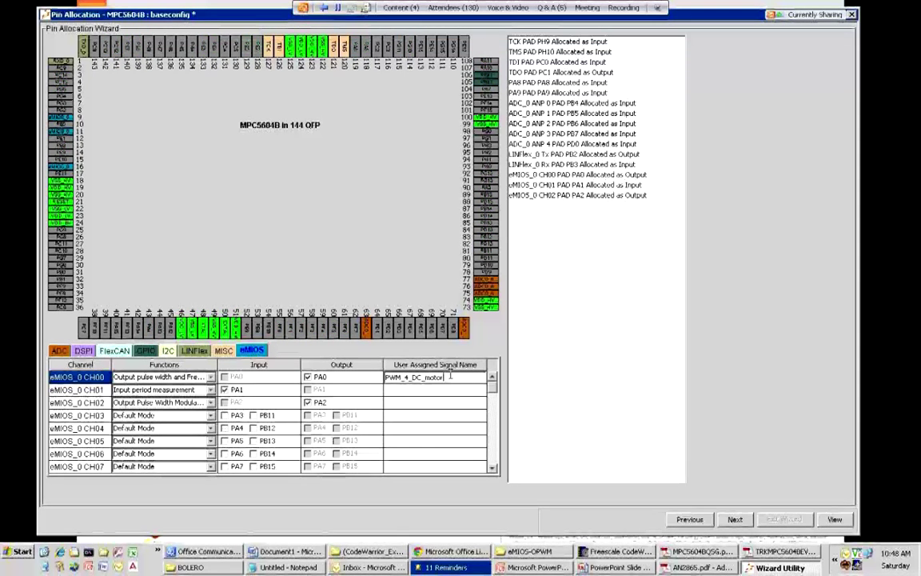
Step: Assign the signal name HALL_SENSROR_I to channel eMIOS_0 CH01
click(428, 390)
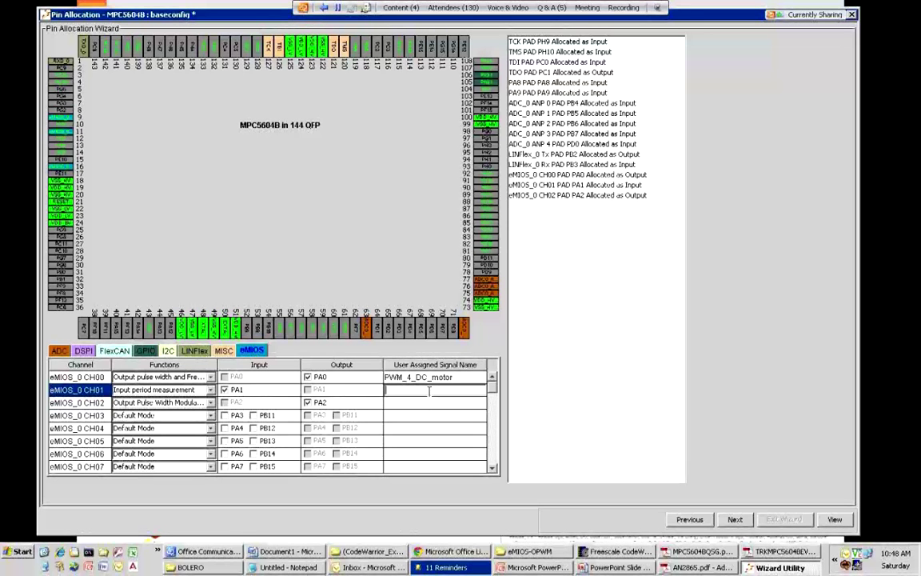
text(HALL_)
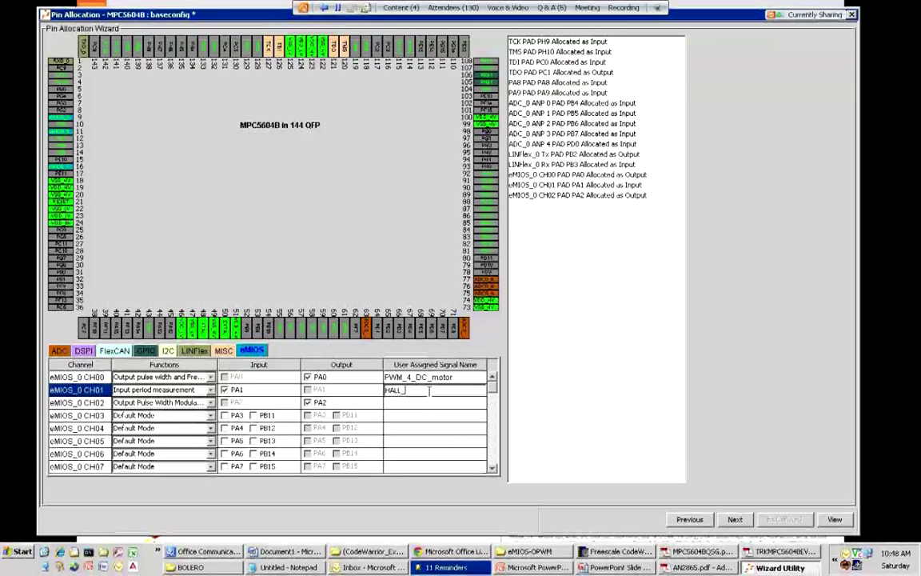
text(SENSO)
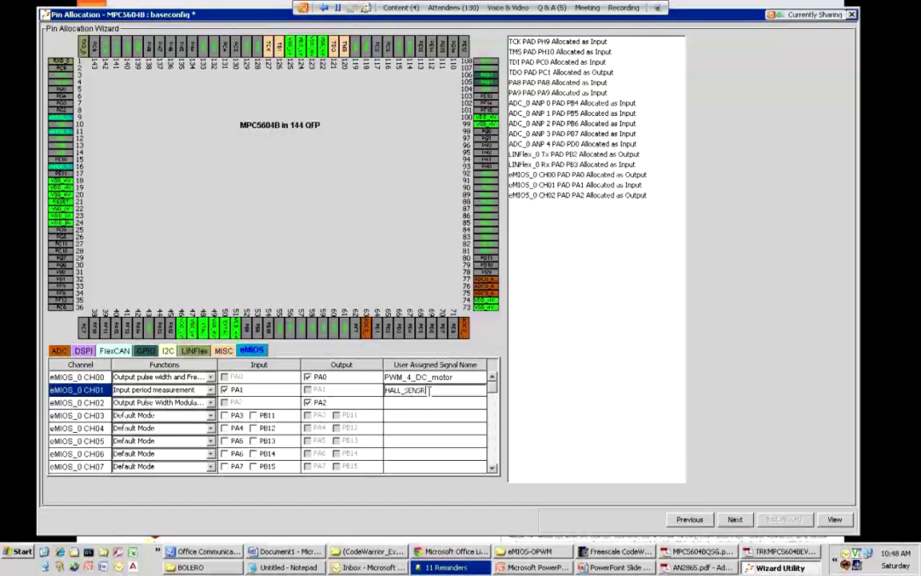
text(R_1)
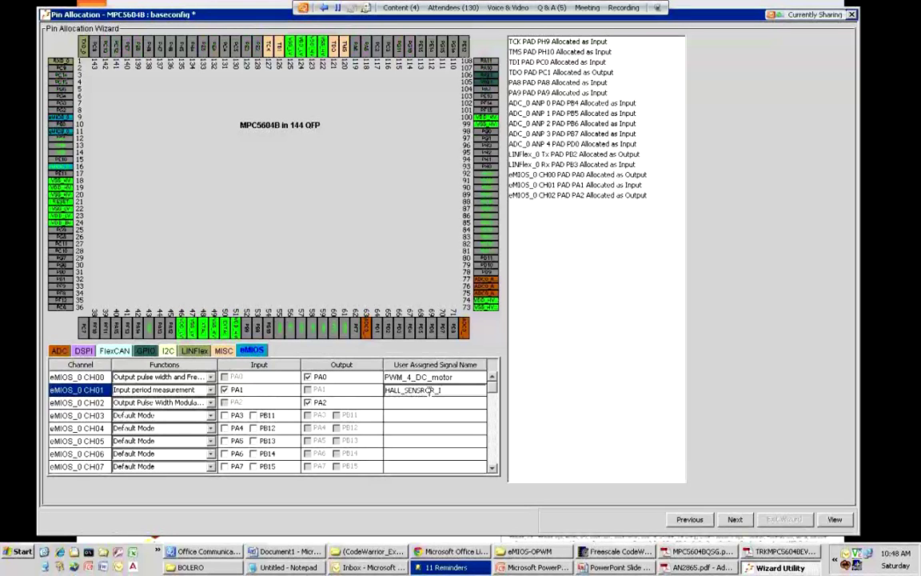
Step: Assign the signal name COUNTER_1 to channel eMIOS_0 CH02
click(421, 405)
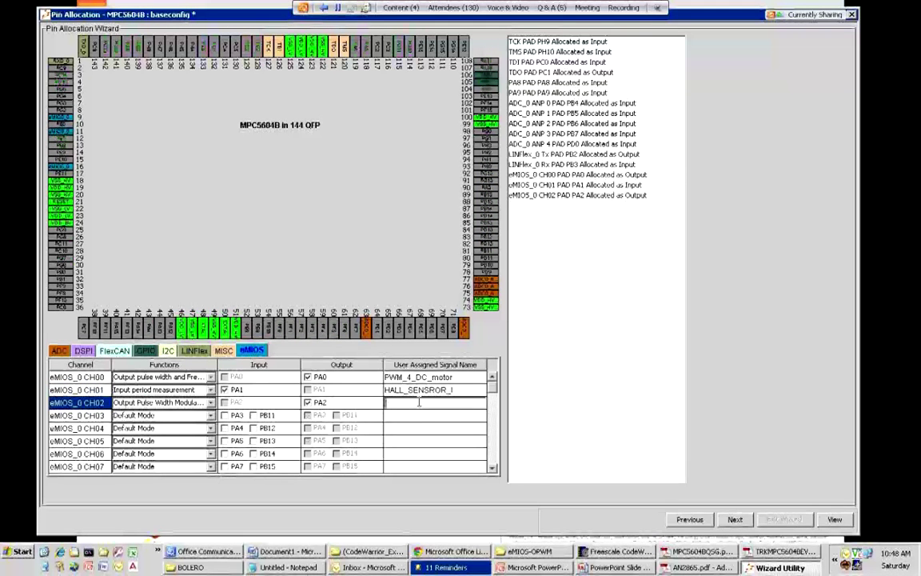
text(CO)
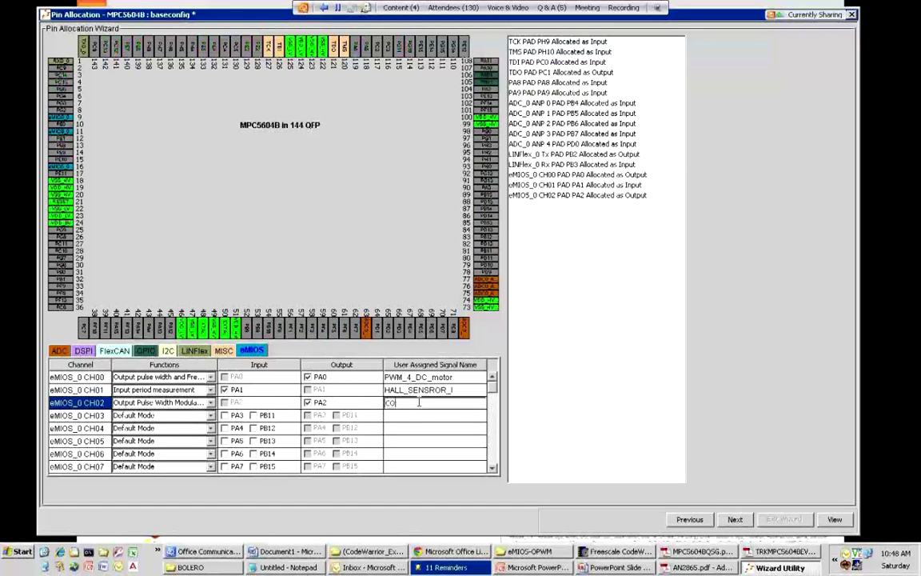
text(UNTER_I)
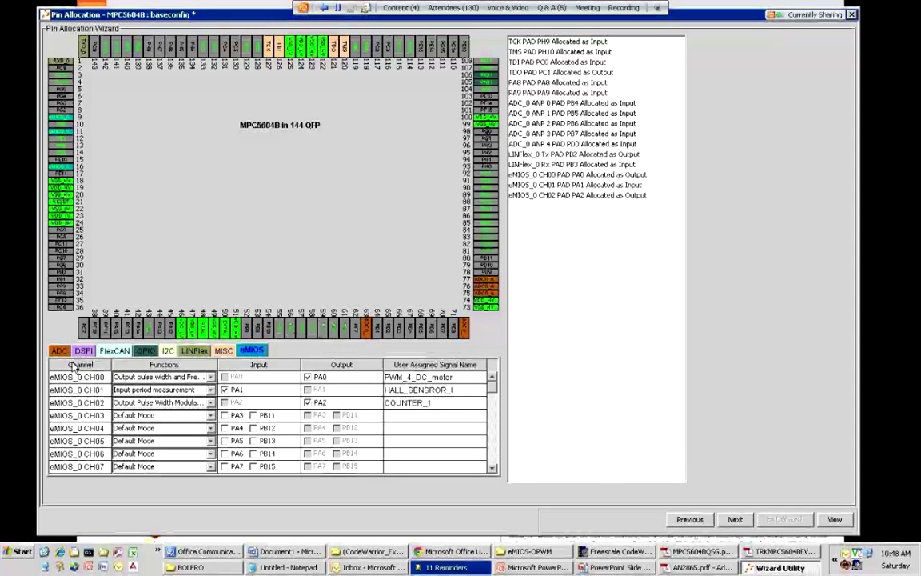
Step: Review the GPIO pins and their input and output allocations from PA0 through PH10
click(144, 351)
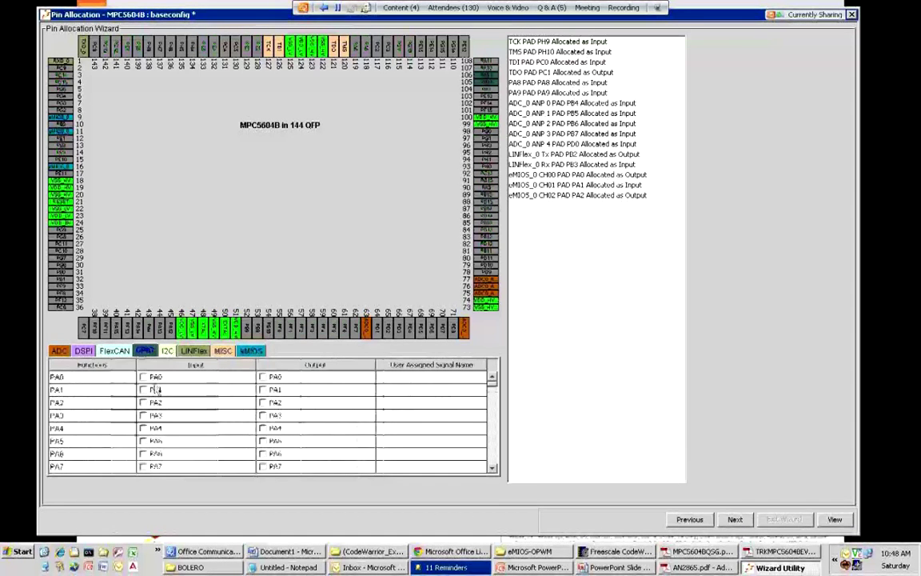
click(496, 454)
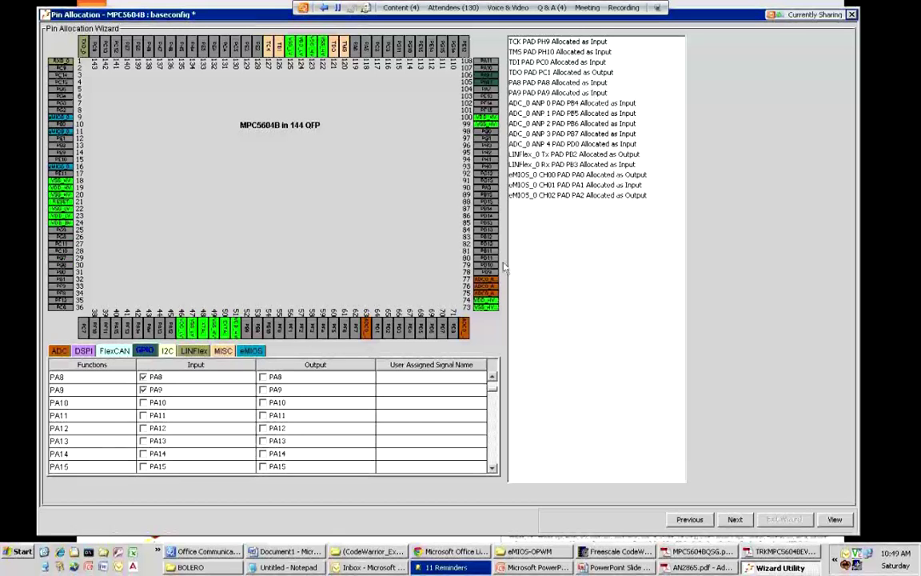
click(497, 447)
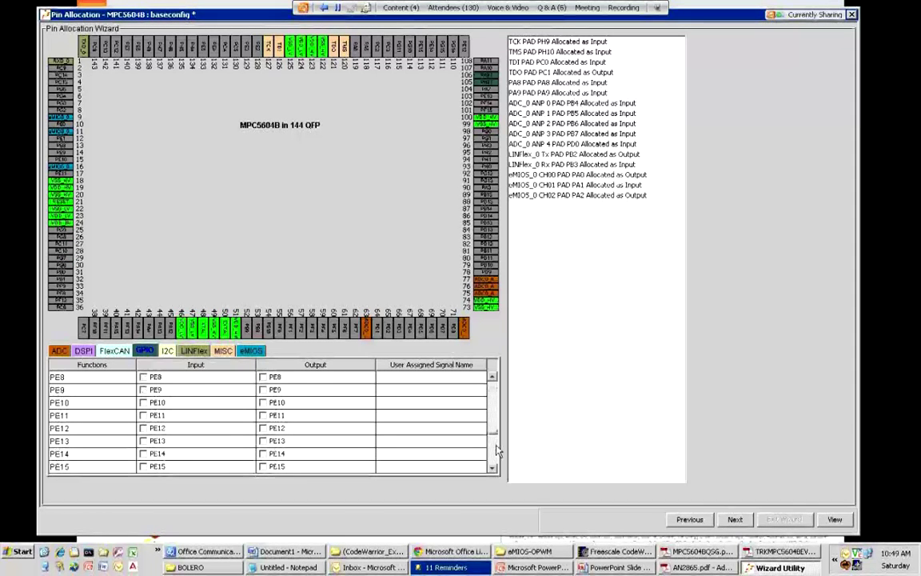
click(497, 451)
click(494, 464)
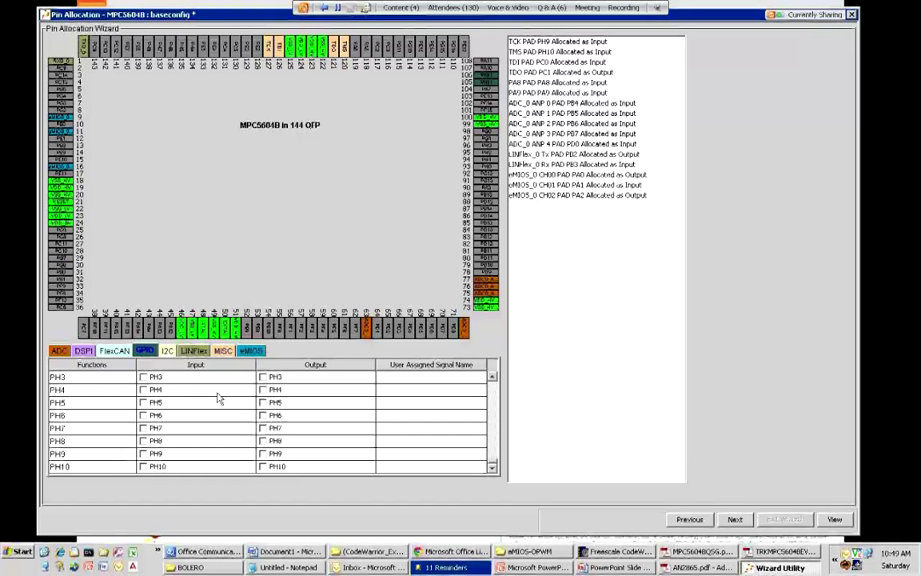
Step: Export the pin data with report_TFC.xls as the allocation report and report_TFC.html as the pin diagram
click(736, 520)
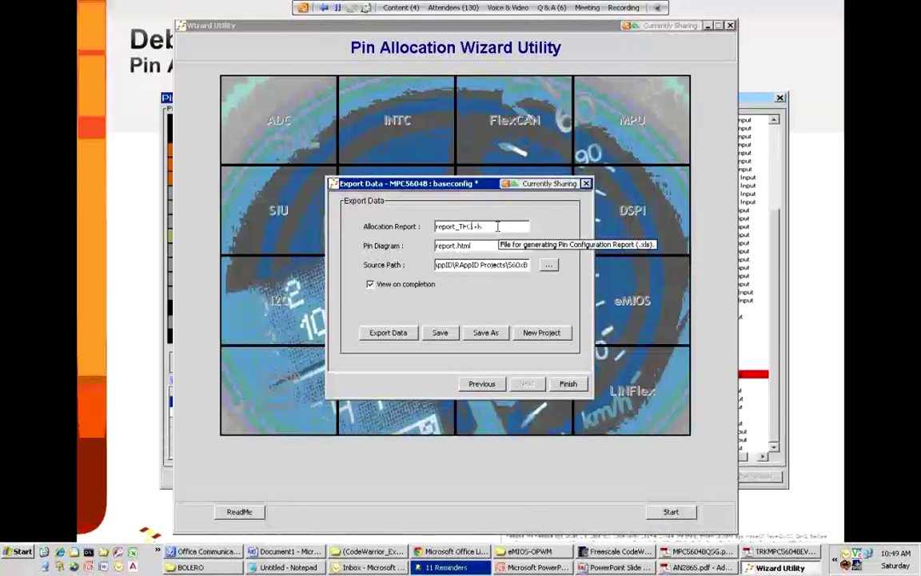
drag(457, 245, 472, 246)
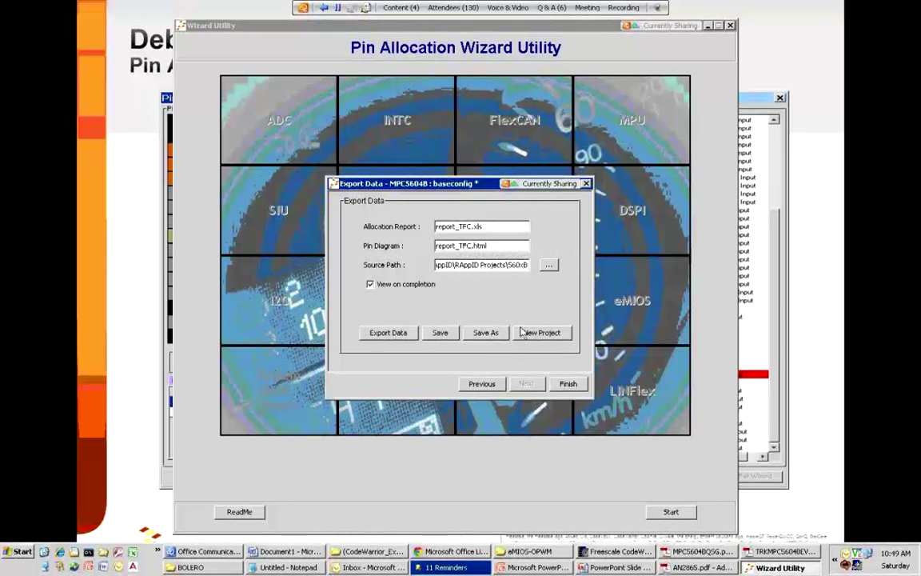
click(395, 335)
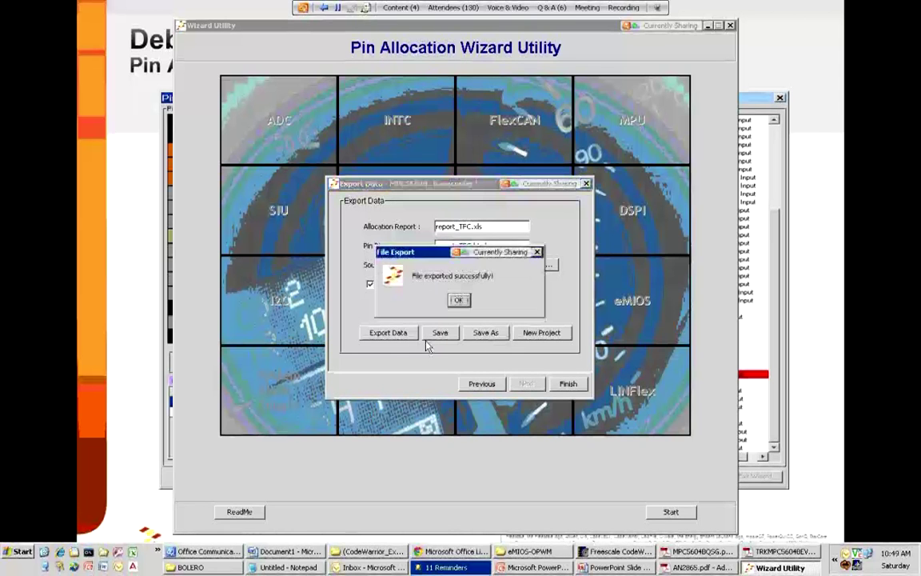
key(Return)
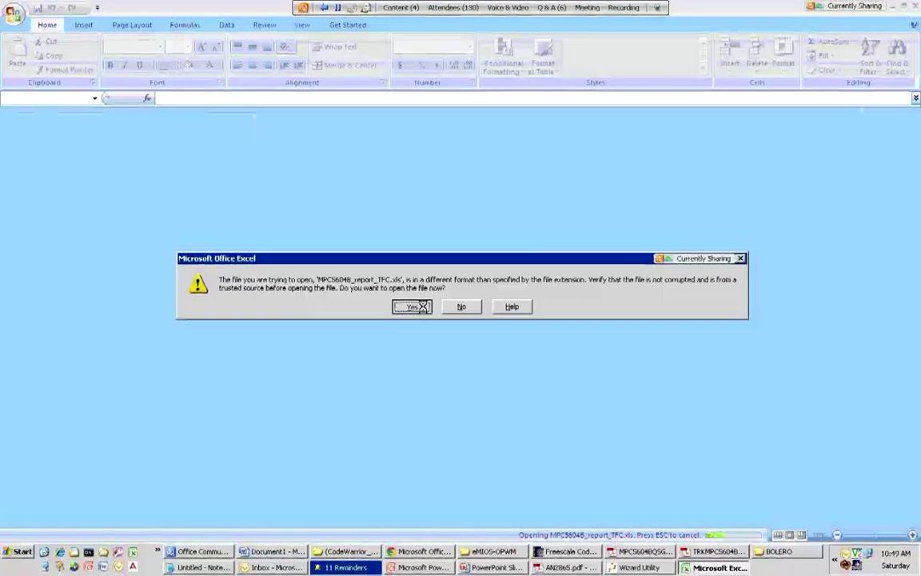
Step: Open the exported report in Excel despite the format mismatch and examine the assigned functions and signal names for ports PA and PB
click(412, 306)
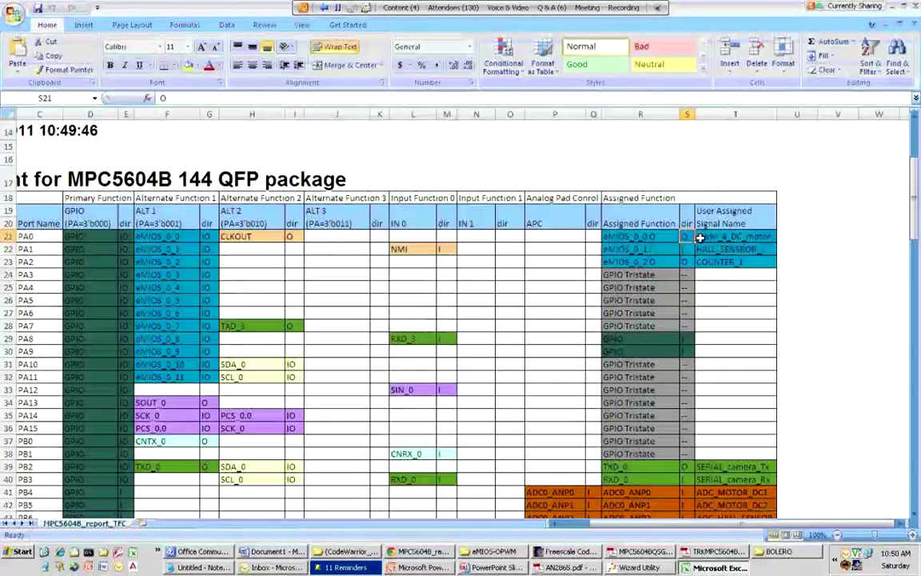
click(700, 240)
scroll(700, 238, down, 3)
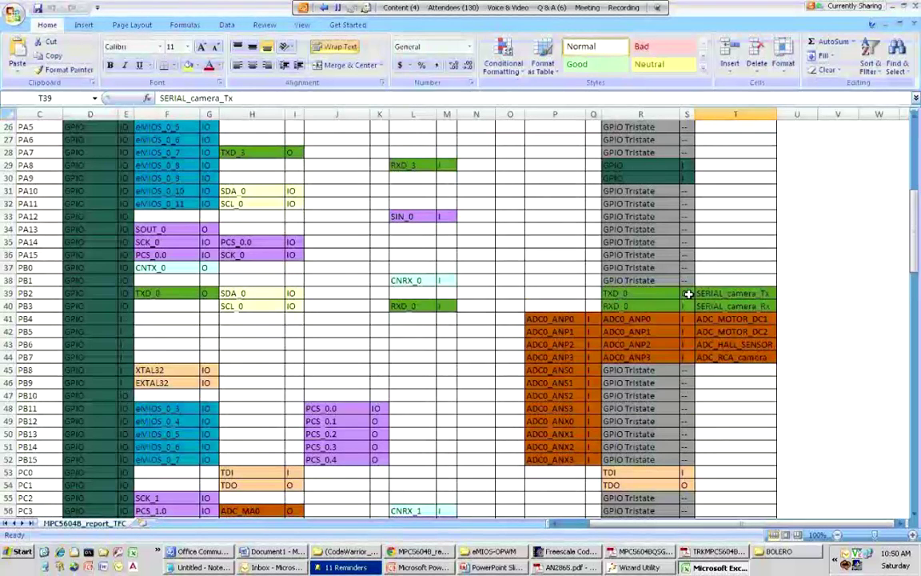
mouse_move(689, 294)
mouse_down()
mouse_move(732, 306)
mouse_move(732, 357)
mouse_up()
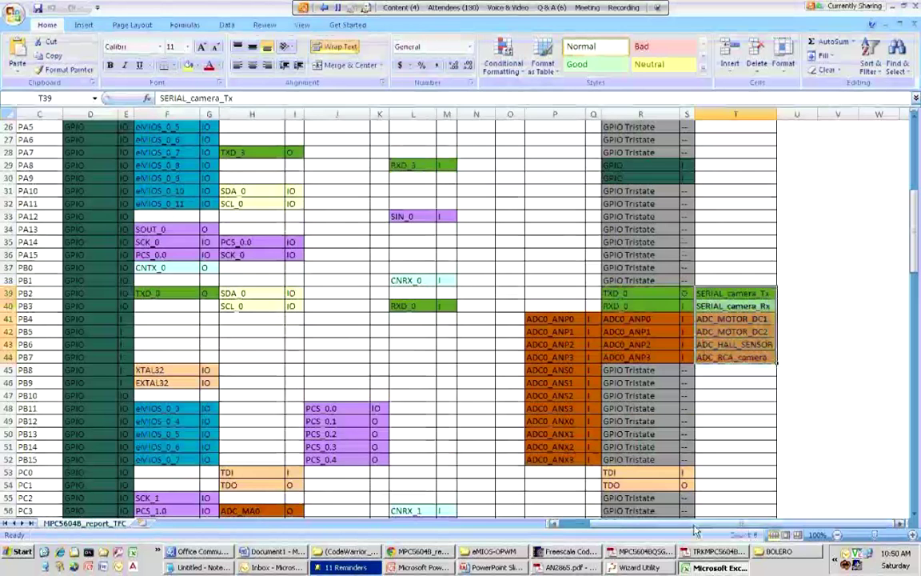